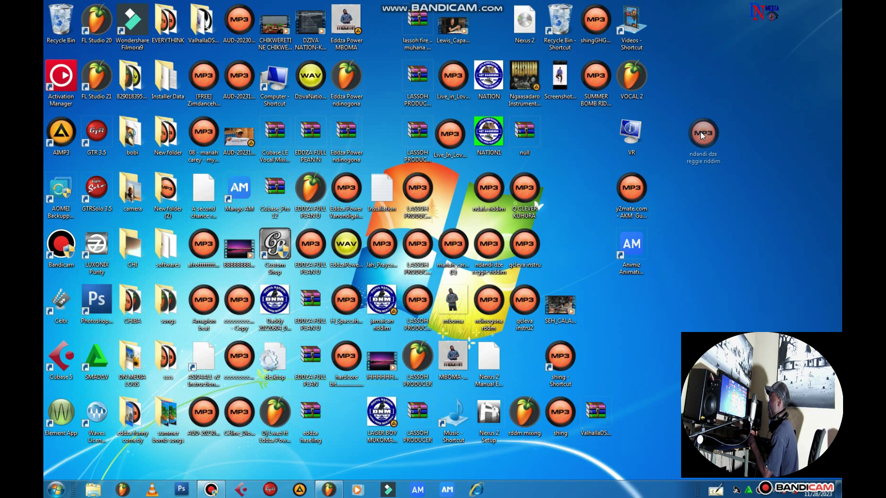
# Step: Import the "ndandi dze reggie riddim" MP3 from the desktop onto playlist Track 1 and align its clip with bar 1
pyautogui.moveTo(702, 132); pyautogui.dragTo(327, 92)
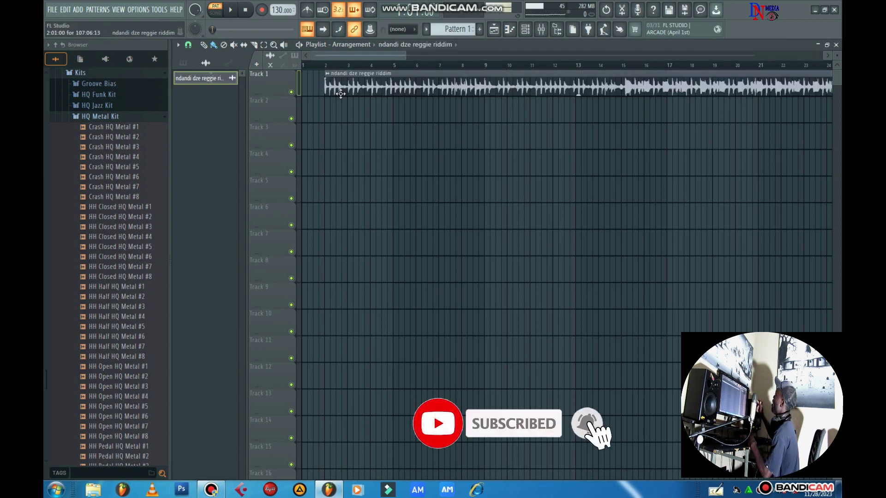
pyautogui.moveTo(464, 74); pyautogui.dragTo(372, 74)
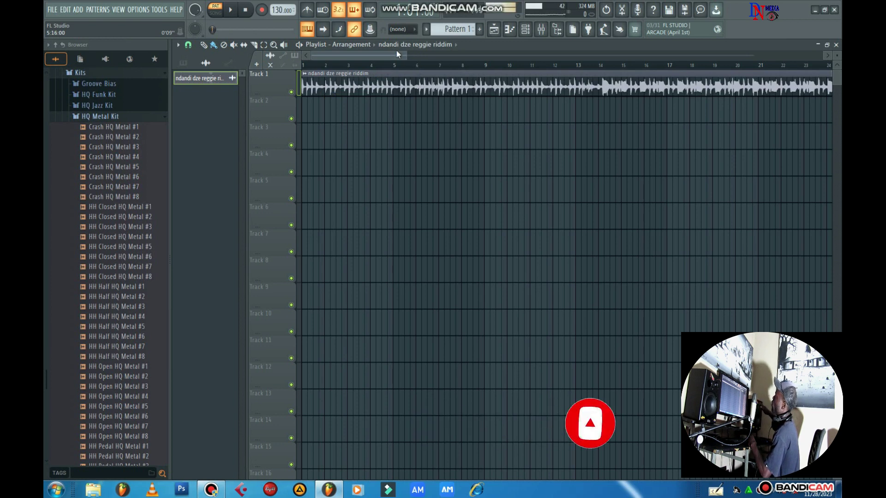
pyautogui.moveTo(405, 55); pyautogui.dragTo(795, 79)
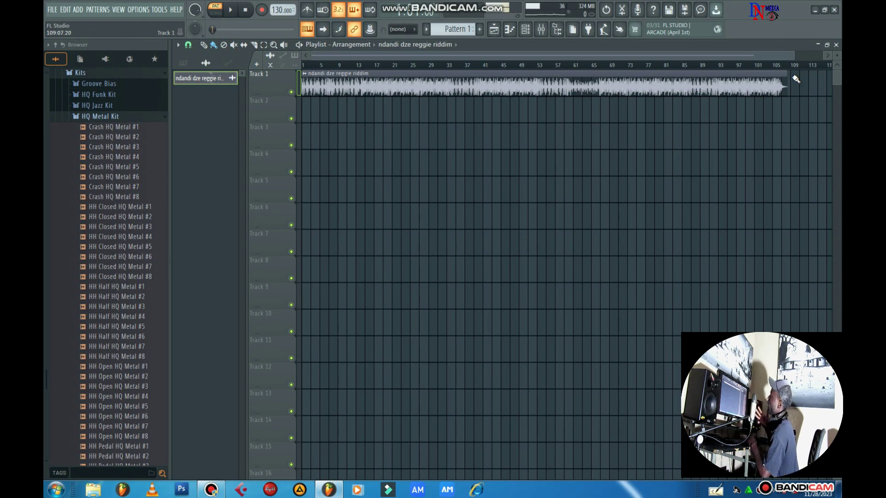
# Step: Detect the riddim clip's tempo in the 100 to 200 BPM range and apply the detected 158 BPM to the project
pyautogui.click(304, 74)
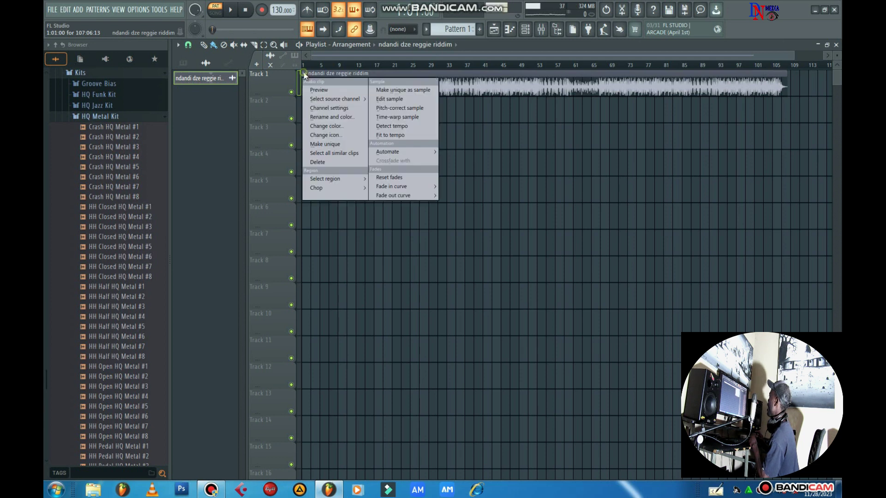
pyautogui.click(406, 129)
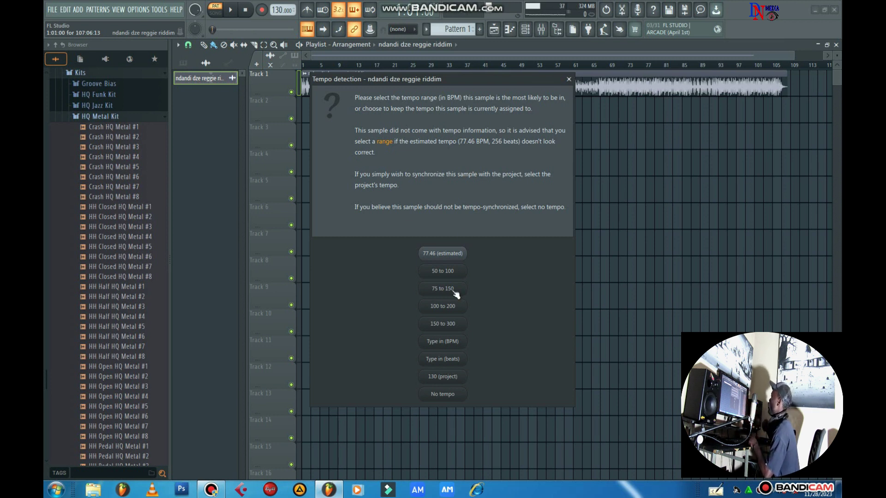
pyautogui.click(455, 312)
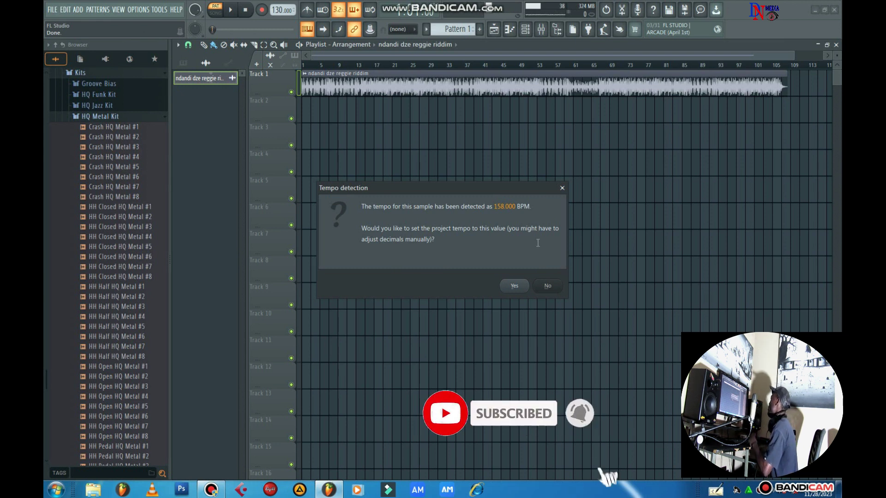
pyautogui.click(511, 289)
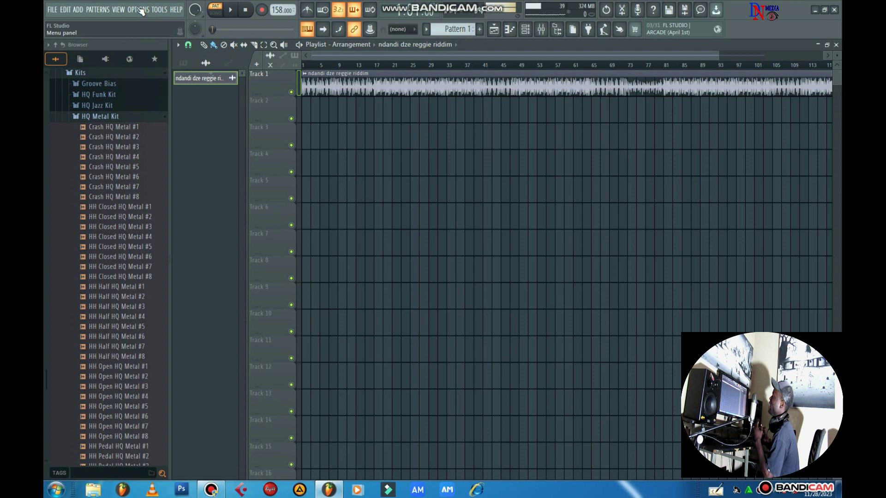
# Step: Show the mixer, select the Insert 10 track and list its available audio input sources
pyautogui.click(543, 30)
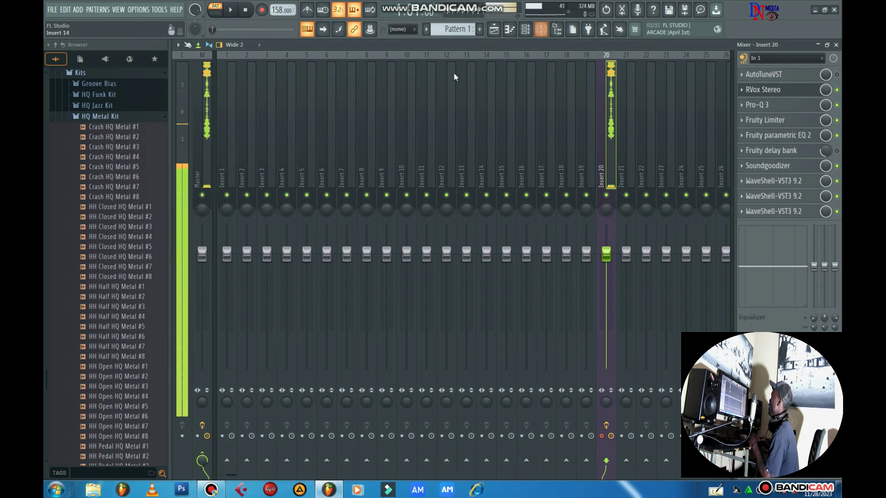
pyautogui.click(414, 90)
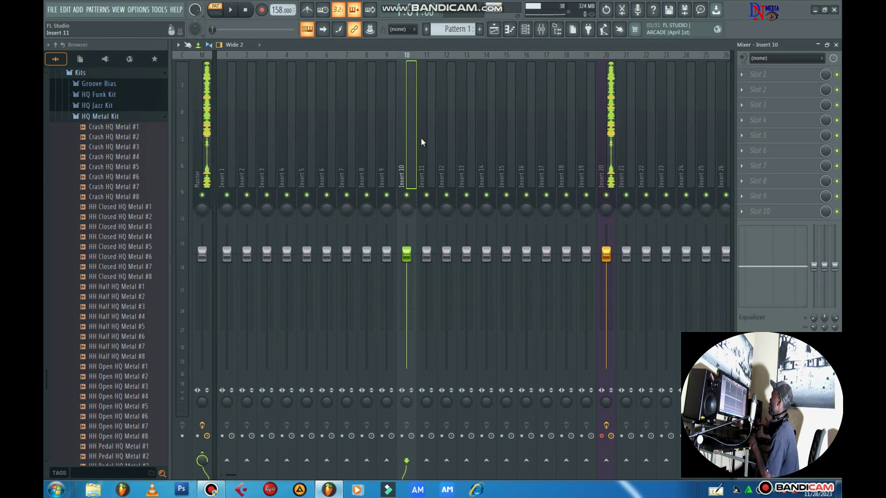
pyautogui.click(763, 59)
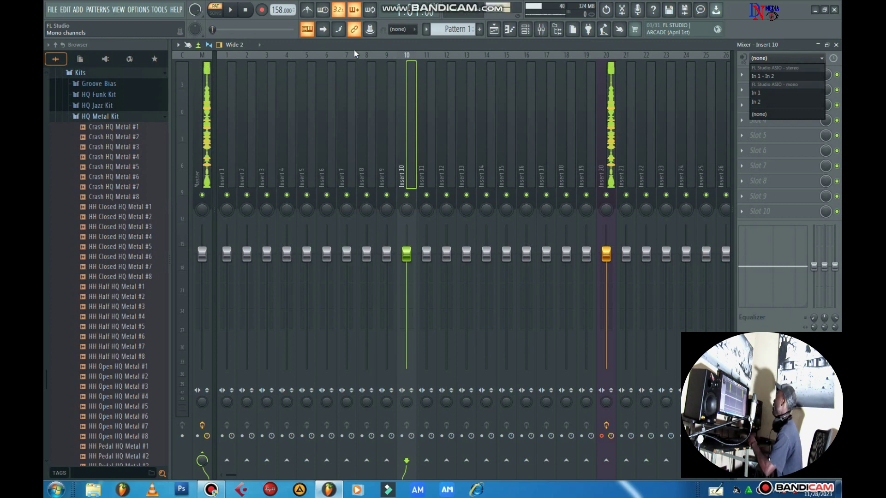
# Step: Switch the audio device to ASIO4ALL v2 and list the input sources offered for Insert 10
pyautogui.click(138, 12)
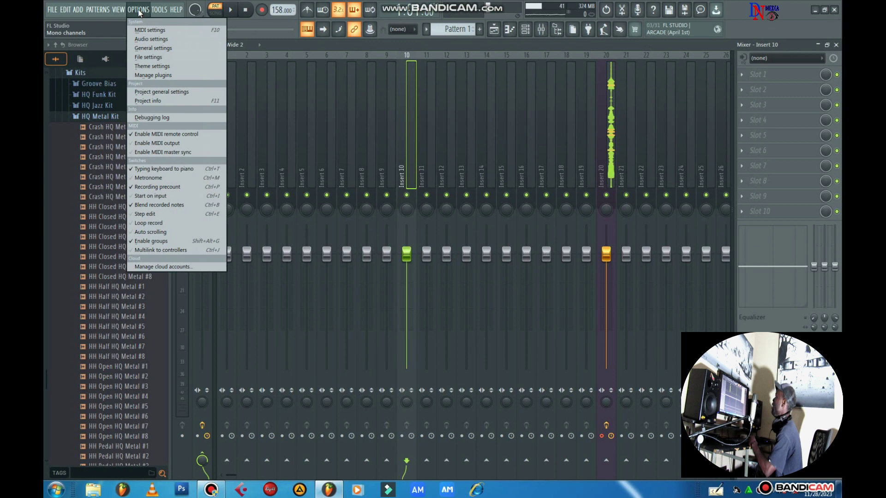
pyautogui.click(139, 39)
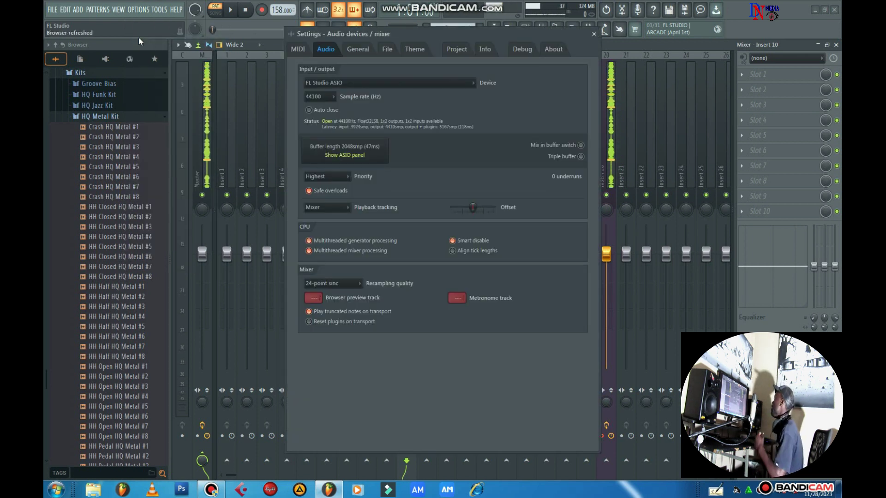
pyautogui.click(325, 85)
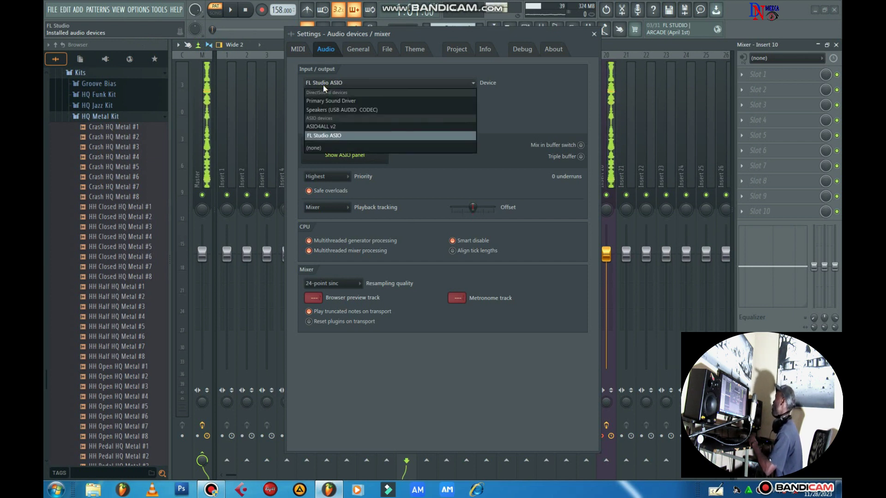
pyautogui.click(333, 127)
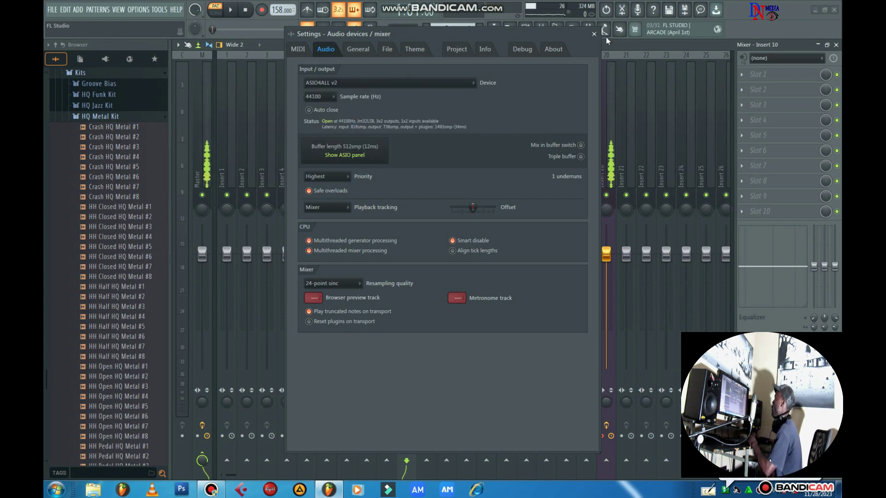
pyautogui.click(594, 34)
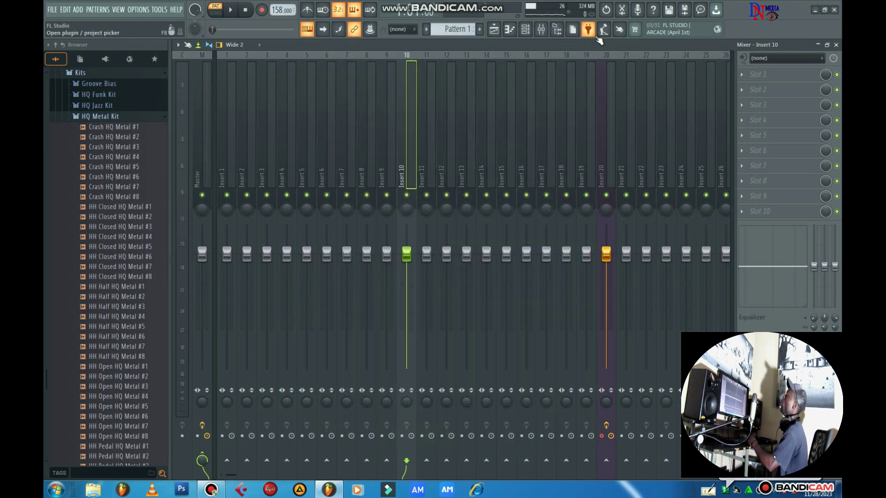
pyautogui.click(785, 59)
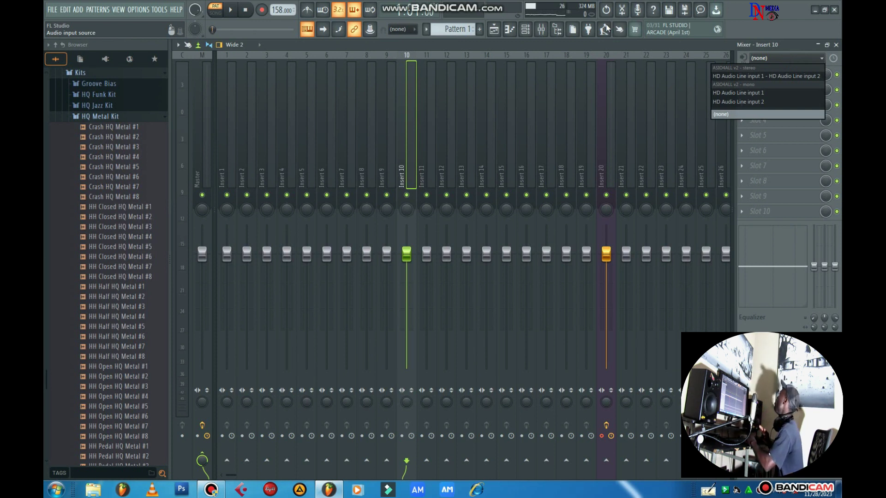
# Step: Set the audio device back to FL Studio ASIO in the audio settings
pyautogui.click(137, 8)
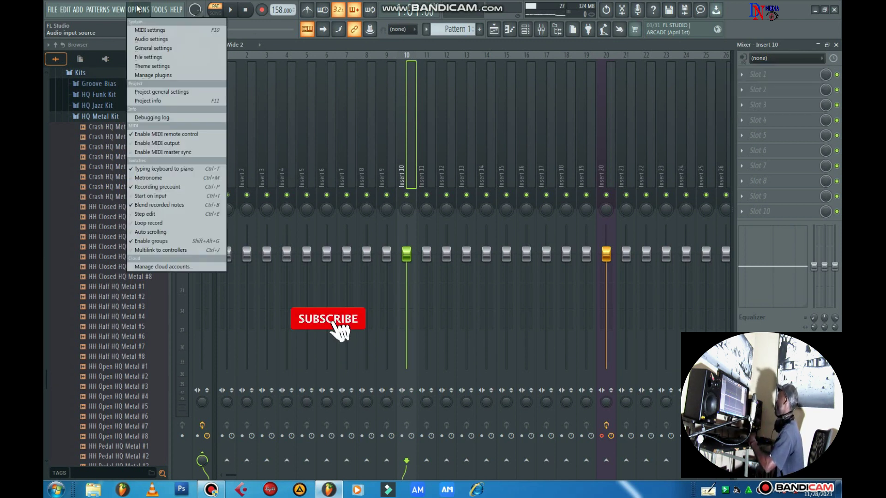
pyautogui.click(137, 40)
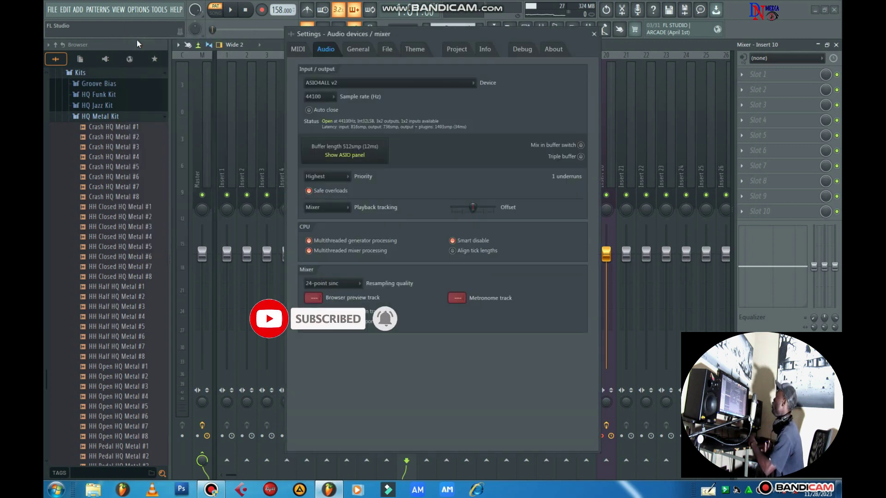
pyautogui.click(341, 85)
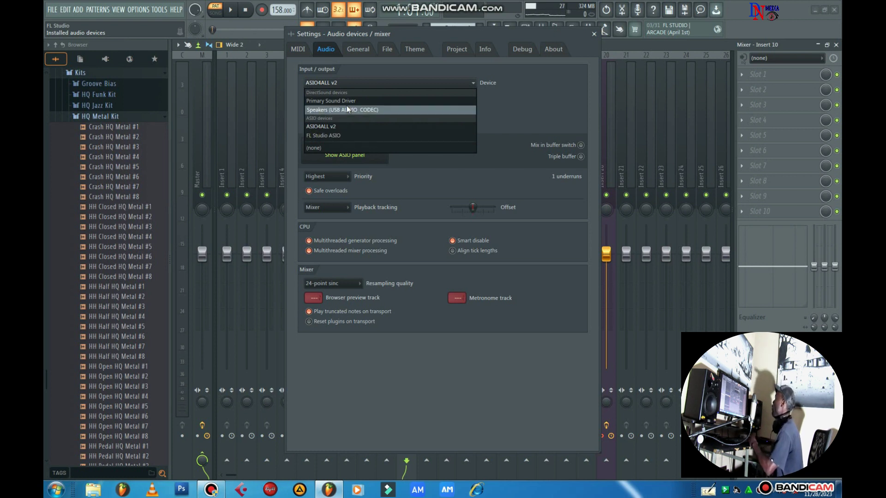
pyautogui.click(349, 135)
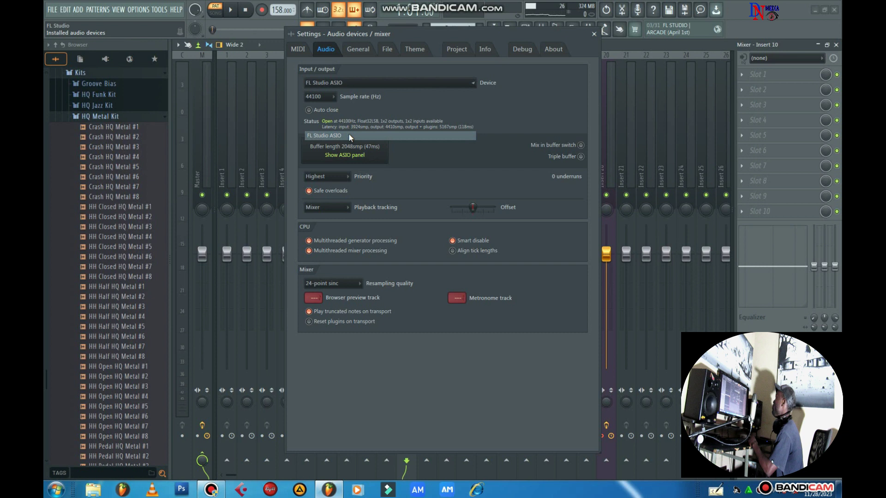
pyautogui.click(594, 34)
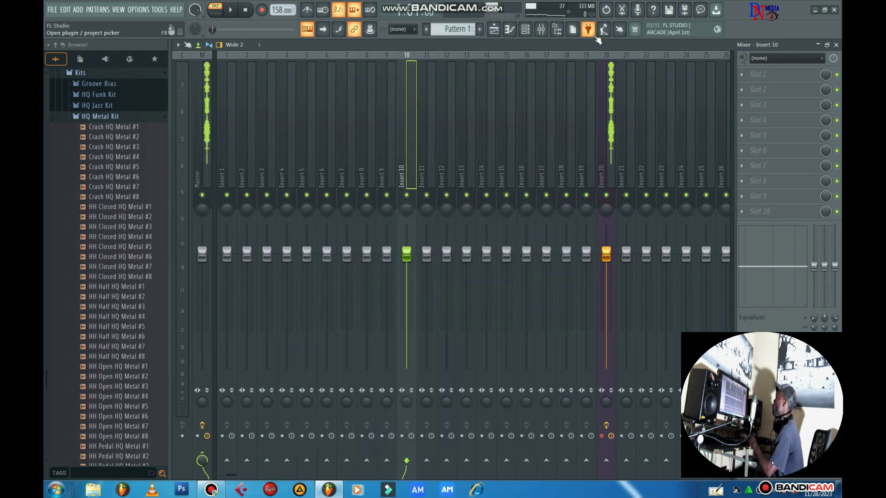
# Step: Set Insert 10's audio input to mono In 1 and switch the track to external input only
pyautogui.click(758, 59)
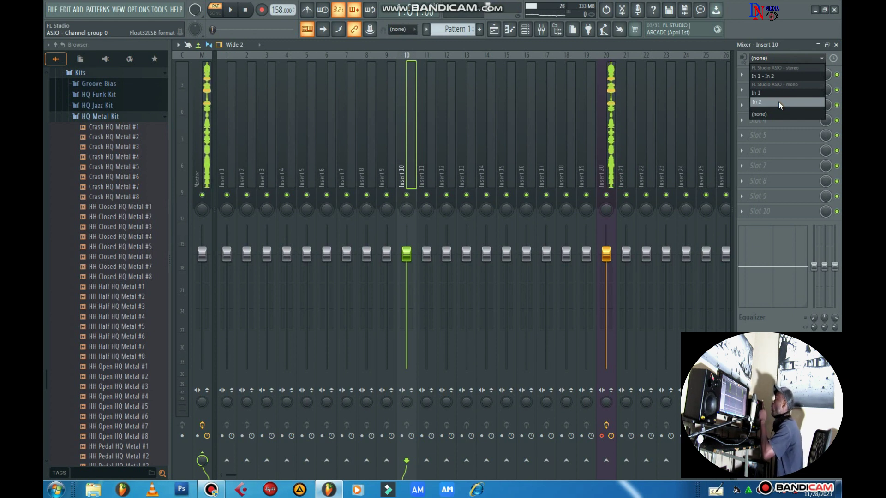
pyautogui.click(527, 127)
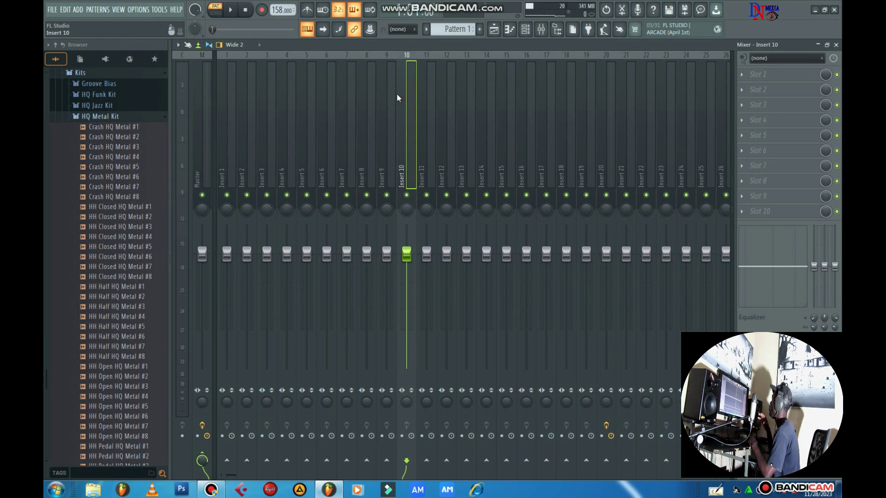
pyautogui.click(413, 115)
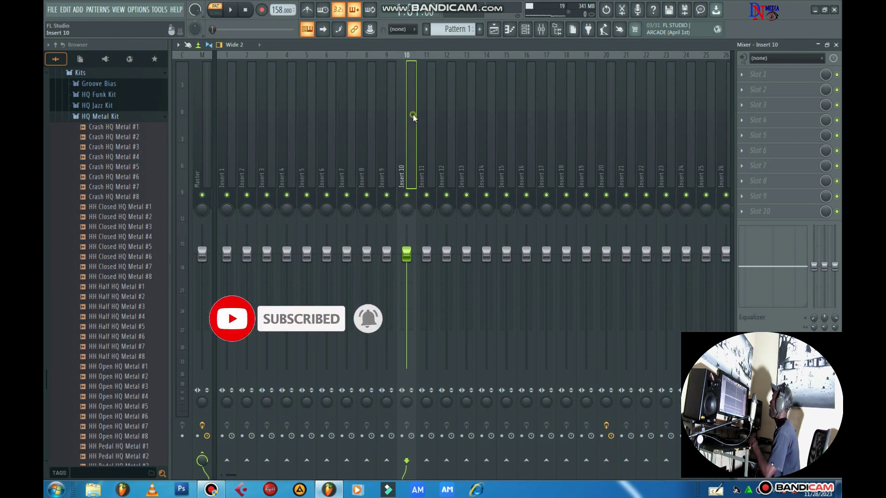
pyautogui.click(782, 58)
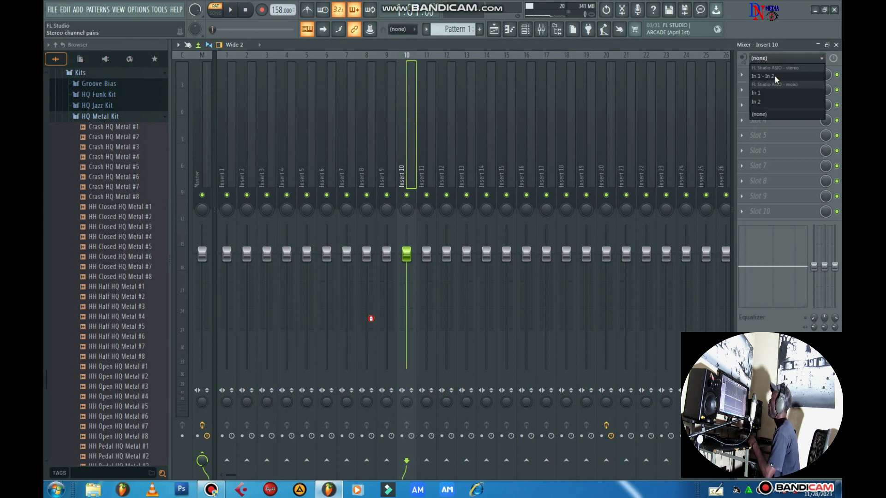
pyautogui.click(765, 95)
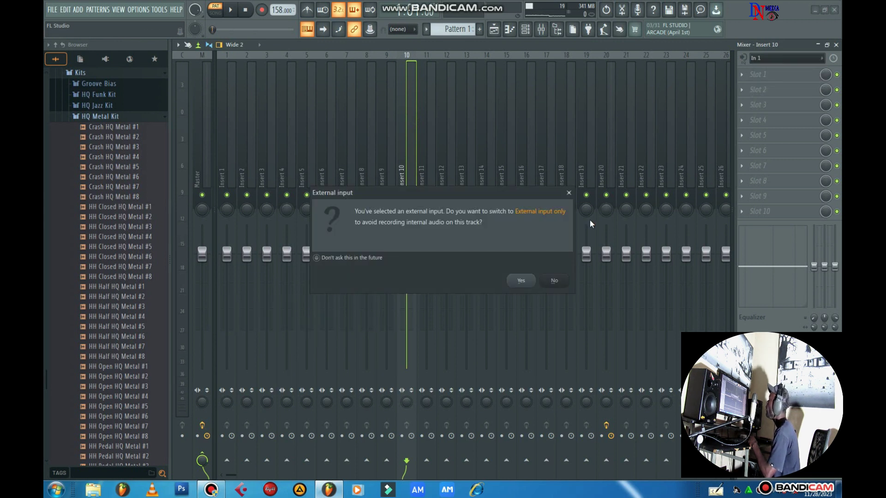
pyautogui.click(521, 281)
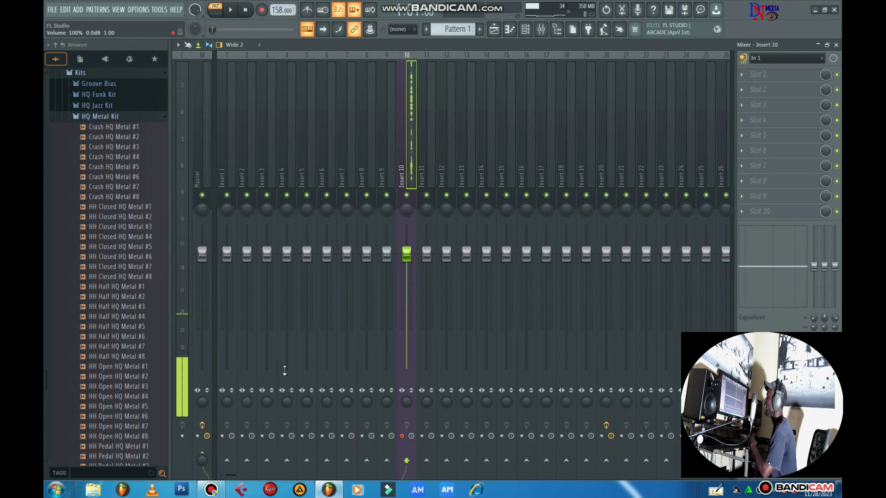
# Step: Switch the playlist to song mode and record a take about 17 bars long from bar 1, with the recording choice Everything
pyautogui.click(497, 29)
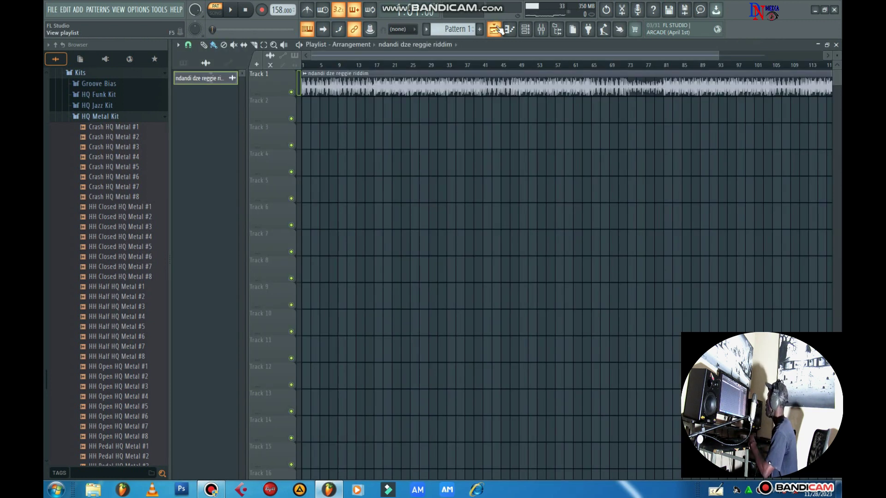
pyautogui.click(217, 14)
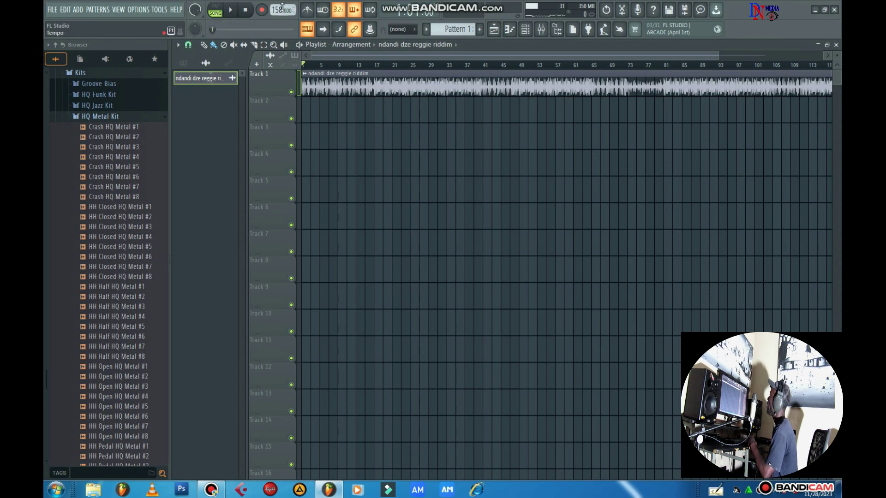
pyautogui.click(262, 10)
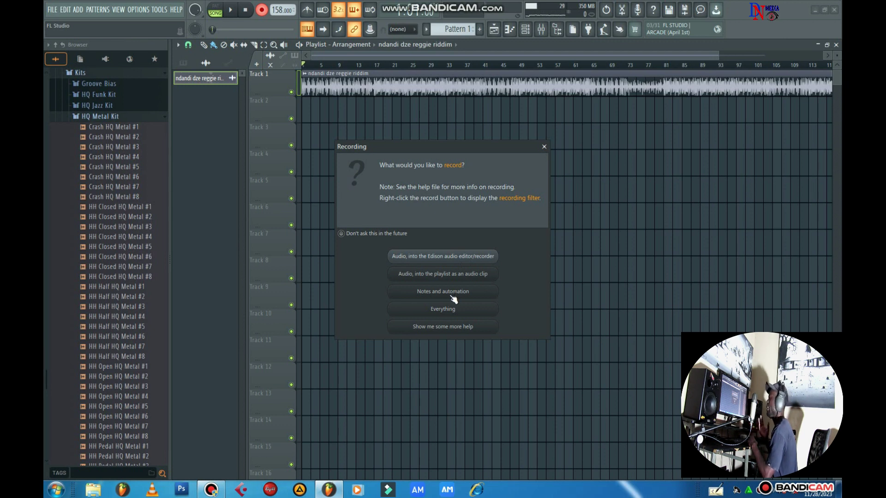
pyautogui.click(446, 310)
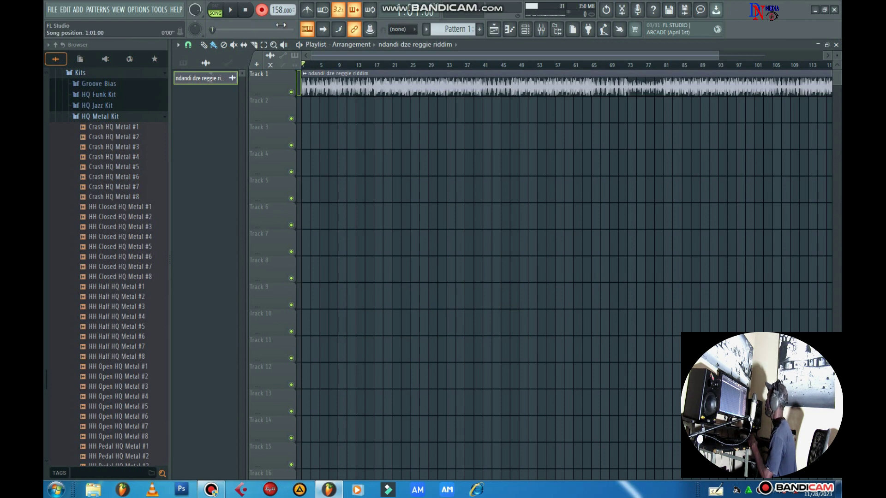
pyautogui.press('space')
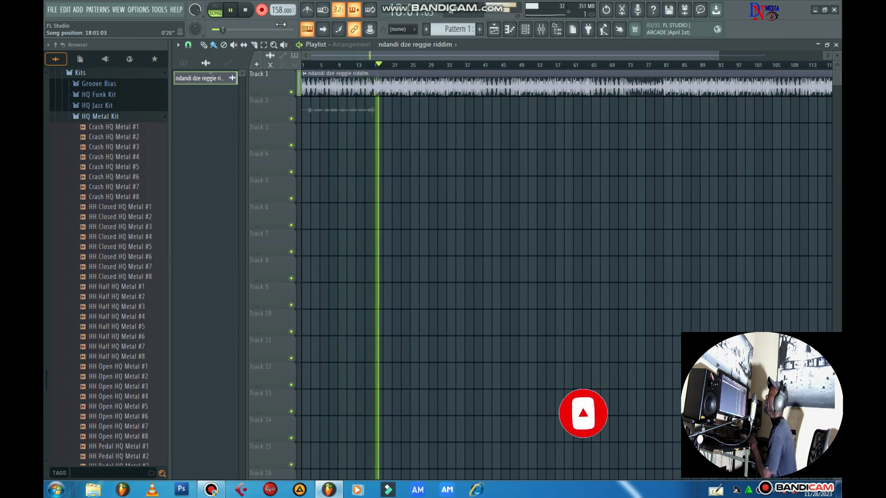
pyautogui.press('space')
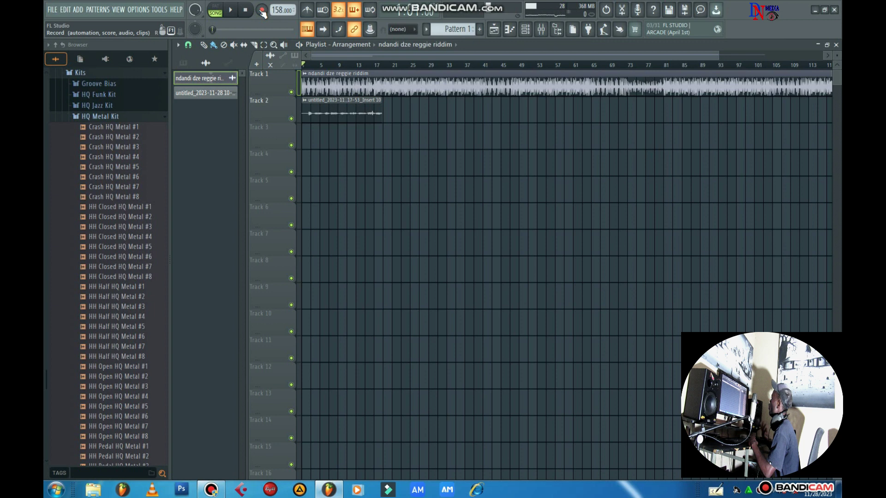
# Step: Enable Normalize, Remove DC offset and Reverse polarity for the recorded vocal clip on Track 2 and route it to mixer track 1
pyautogui.click(328, 113)
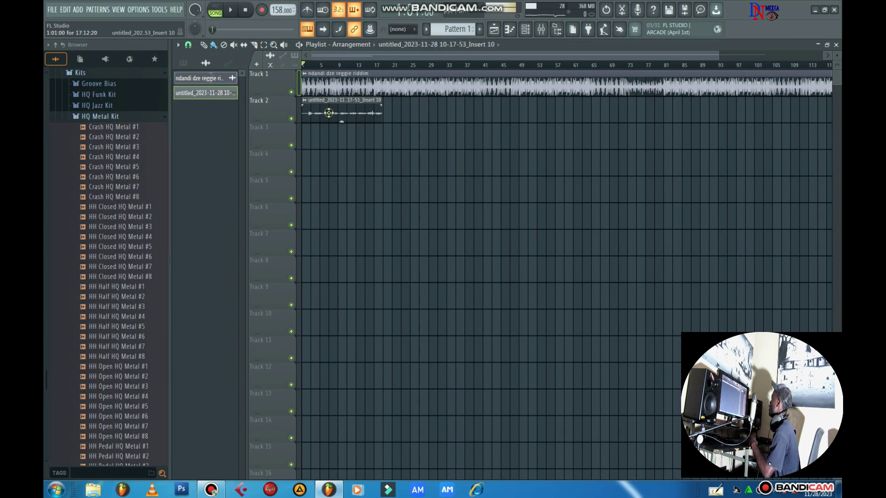
pyautogui.doubleClick(329, 113)
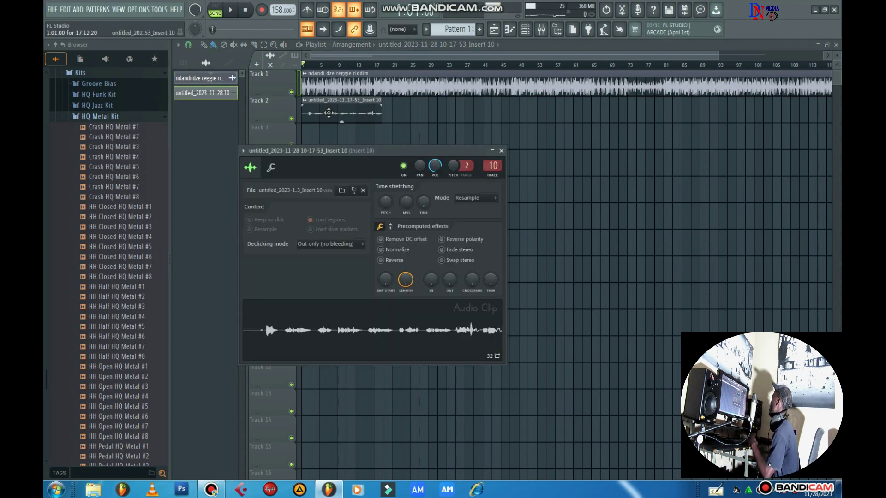
pyautogui.click(381, 250)
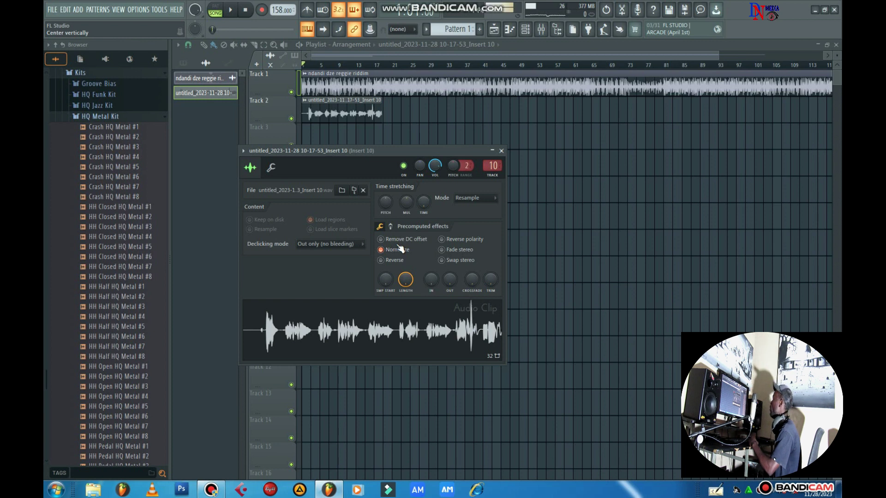
pyautogui.click(399, 240)
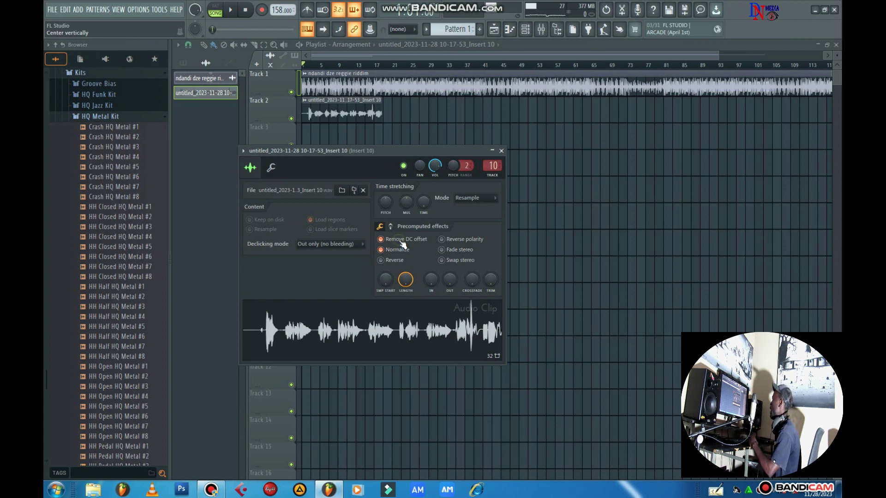
pyautogui.click(452, 240)
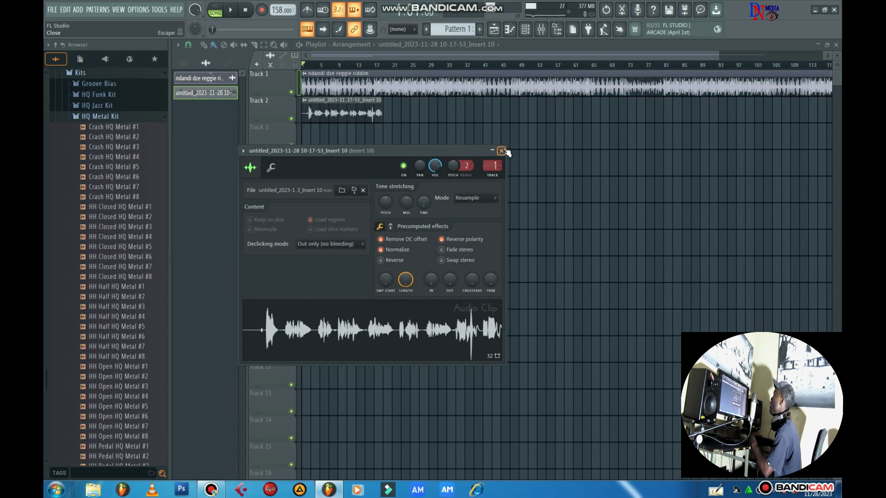
pyautogui.click(504, 152)
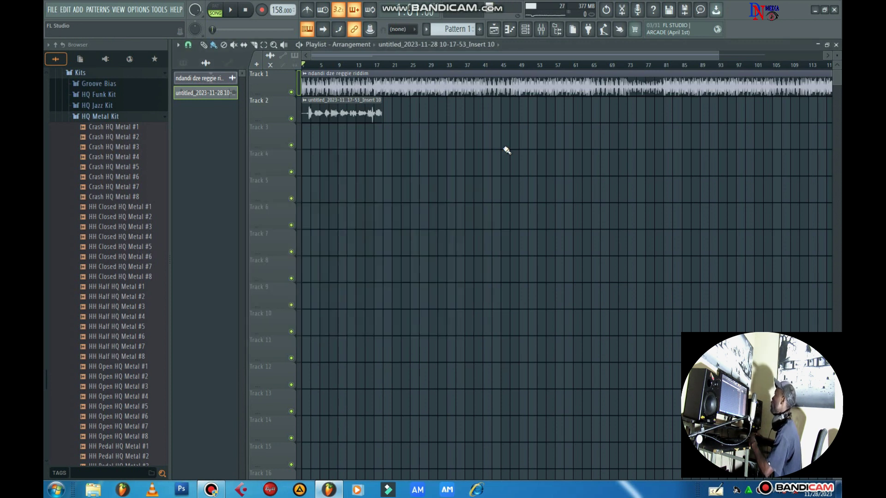
pyautogui.doubleClick(326, 114)
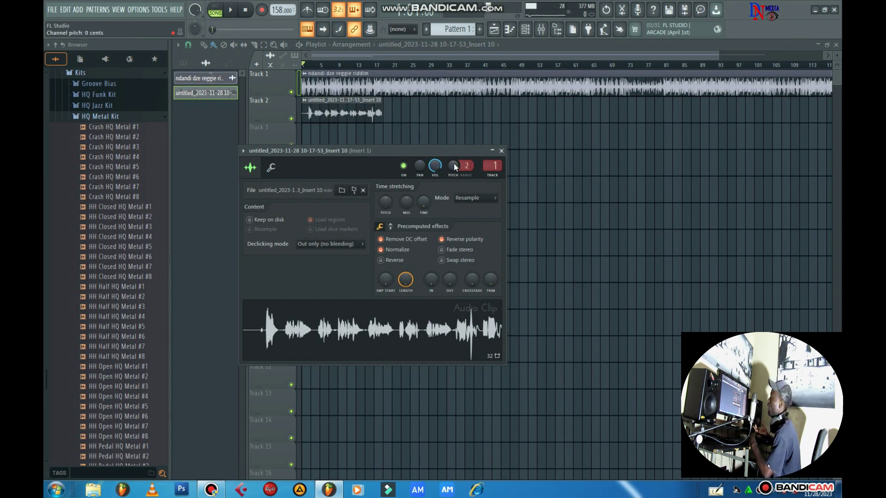
pyautogui.click(501, 151)
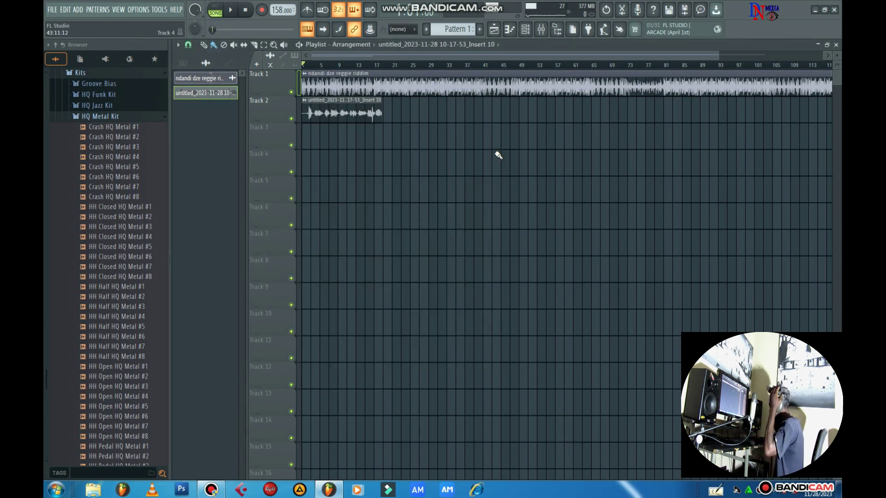
# Step: Trim the vocal clip on Track 2 during playback by slicing at about bars 2.5 and 15 and deleting the outer pieces
pyautogui.press('space')
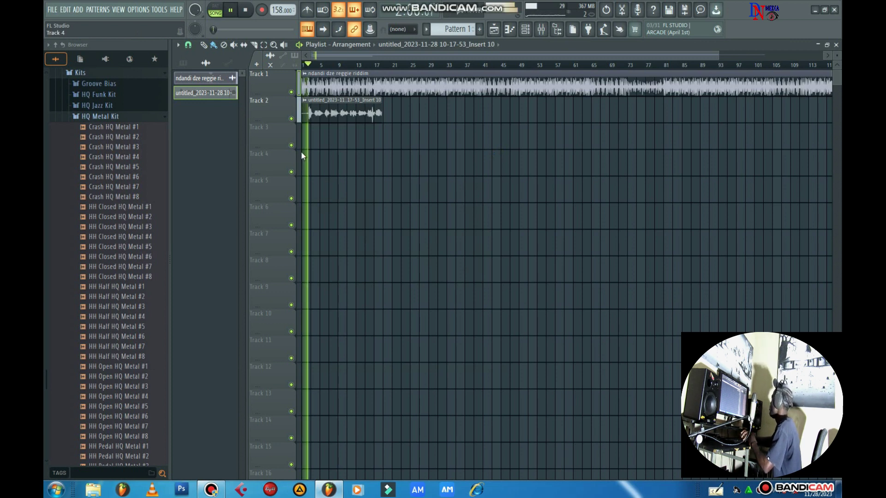
pyautogui.scroll(8, 302, 153)
pyautogui.moveTo(402, 180); pyautogui.dragTo(387, 115)
pyautogui.rightClick(380, 109)
pyautogui.scroll(-5, 478, 186)
pyautogui.scroll(5, 477, 186)
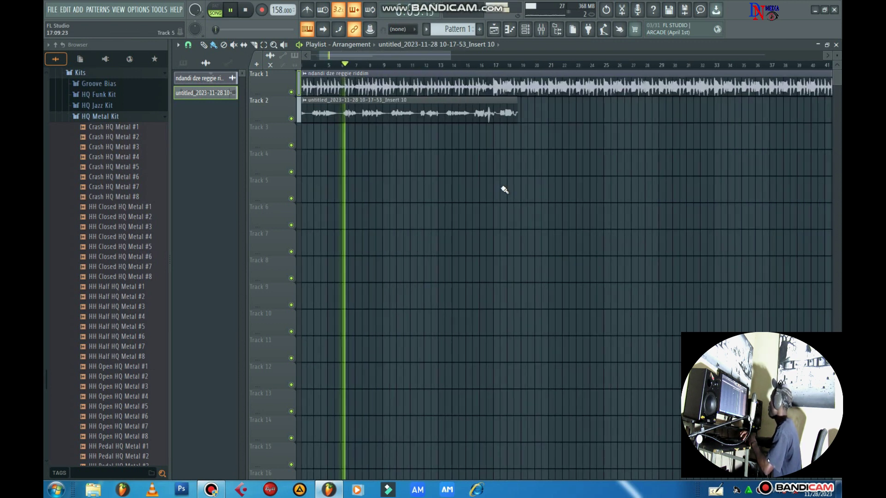
pyautogui.moveTo(483, 178); pyautogui.dragTo(475, 108)
pyautogui.rightClick(500, 113)
# Step: Set the vocal clip's channel volume to 93%, check the riddim clip's channel settings, and stop playback
pyautogui.doubleClick(455, 112)
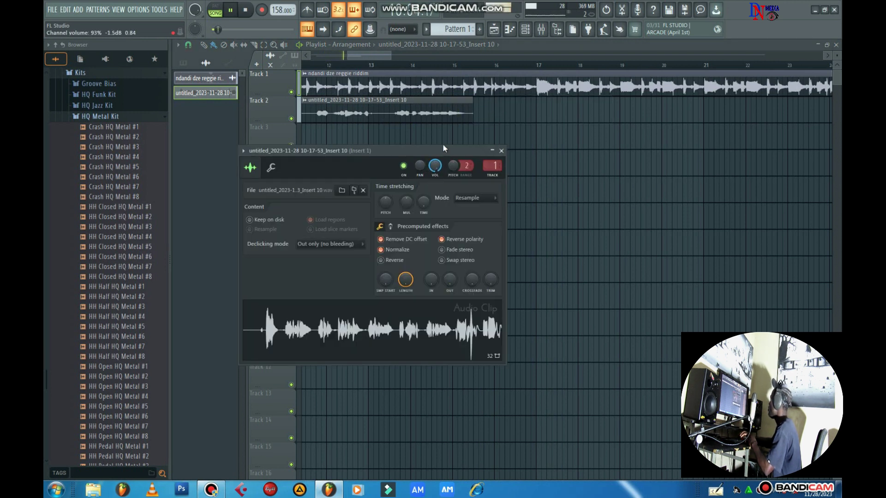
pyautogui.doubleClick(464, 87)
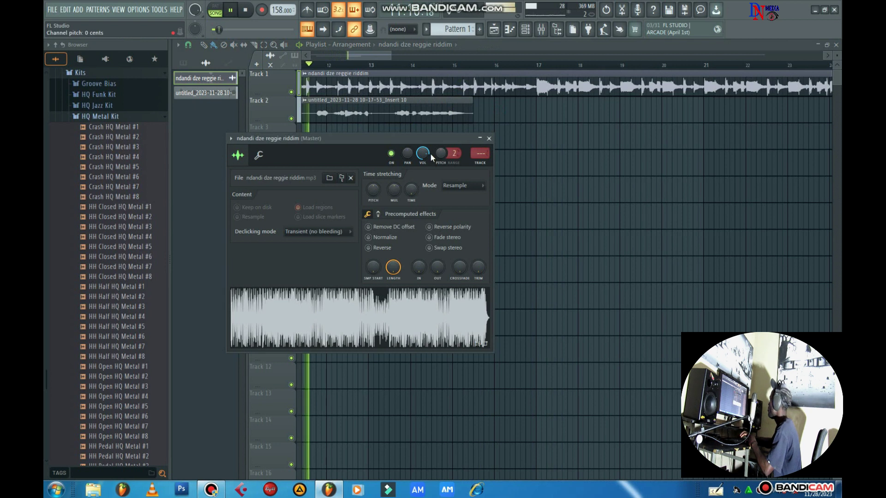
pyautogui.click(488, 139)
pyautogui.scroll(-4, 494, 160)
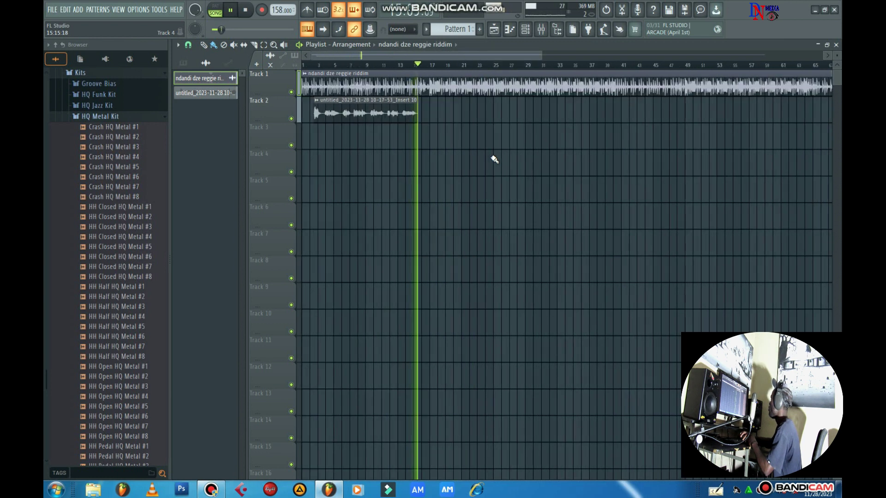
pyautogui.press('space')
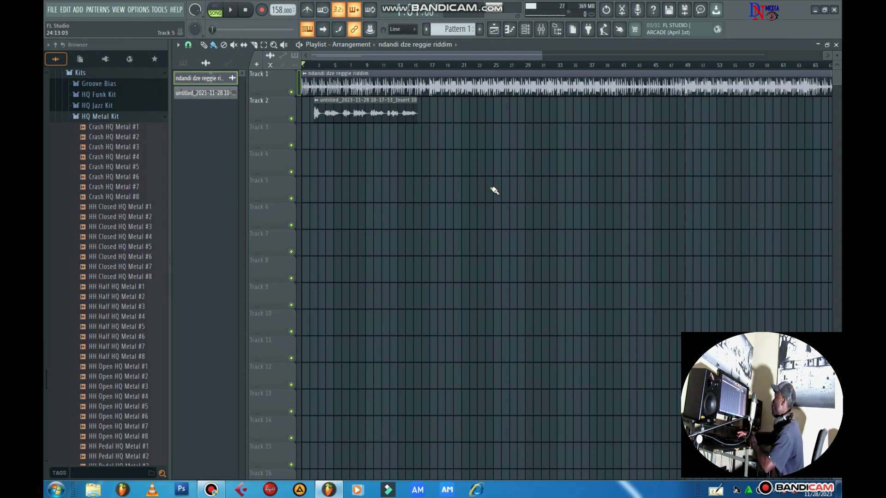
# Step: Place a copy of the riddim clip on Track 5 at about bar 24 and delete it
pyautogui.click(492, 190)
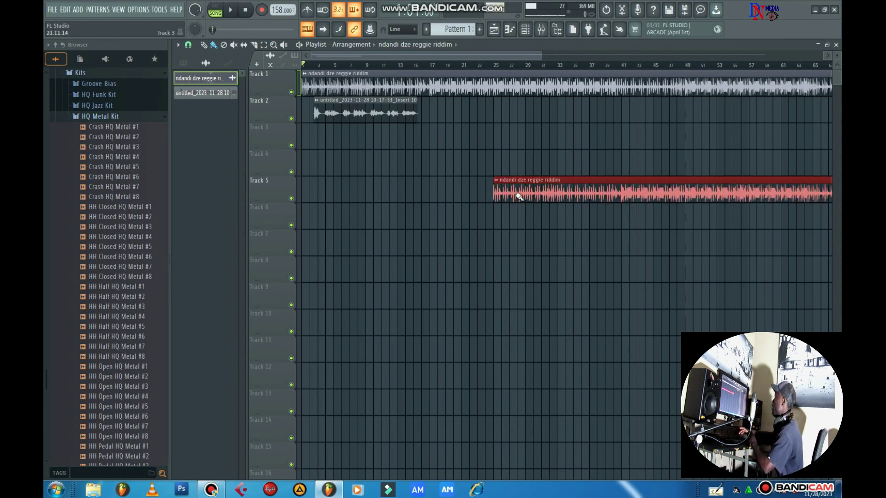
pyautogui.rightClick(556, 179)
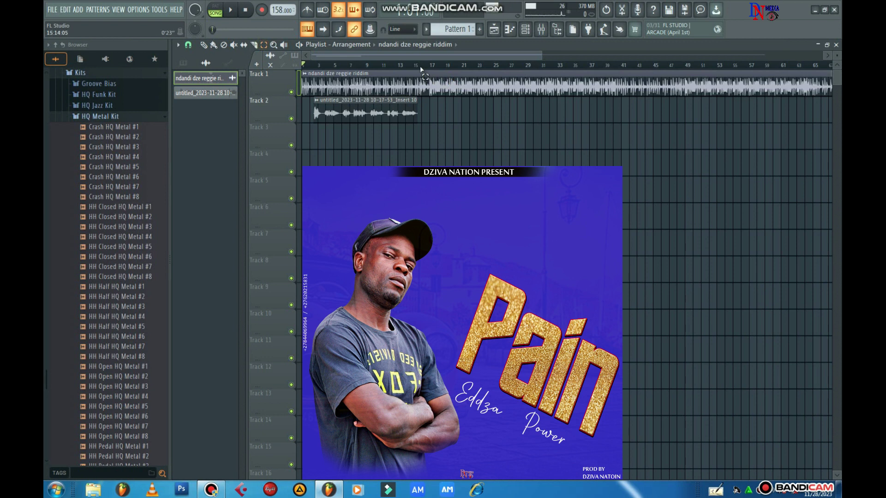
# Step: Select the first 15 bars of the playlist timeline and switch to the Draw tool
pyautogui.moveTo(420, 65); pyautogui.dragTo(302, 65)
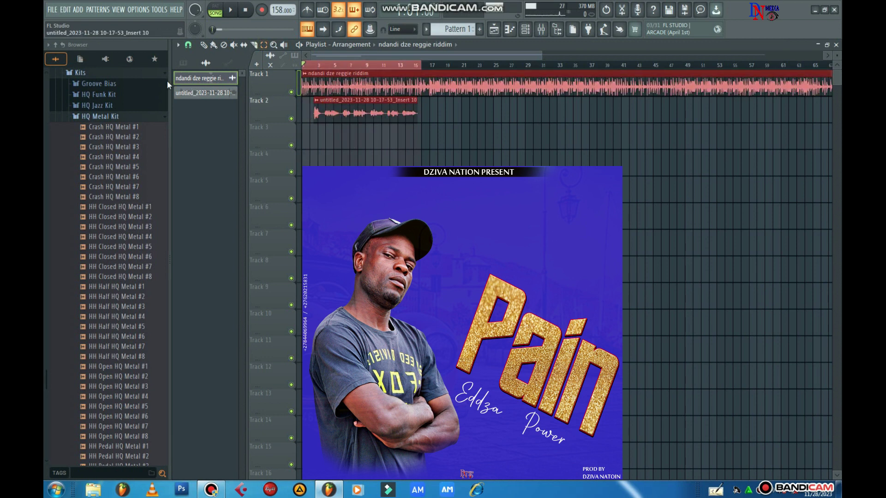
pyautogui.click(204, 45)
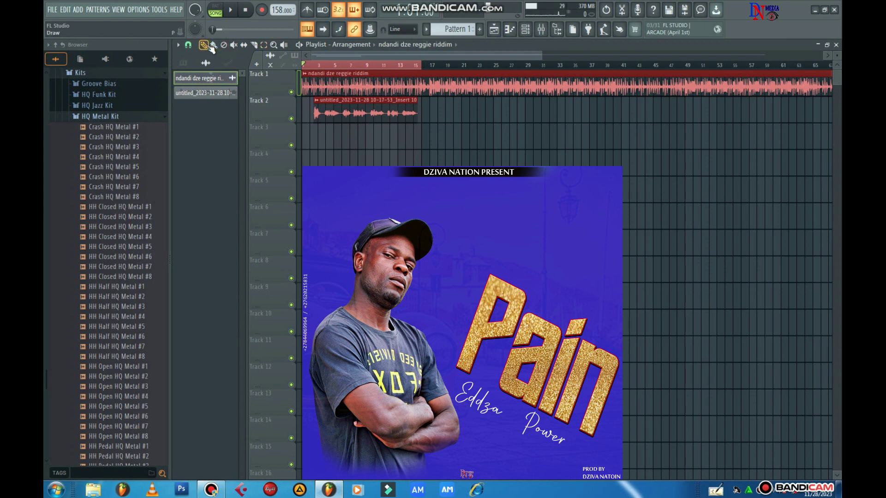
# Step: Set up an MP3 export of the selected song section to the CHIBA folder with the file name "eddza power"
pyautogui.click(56, 11)
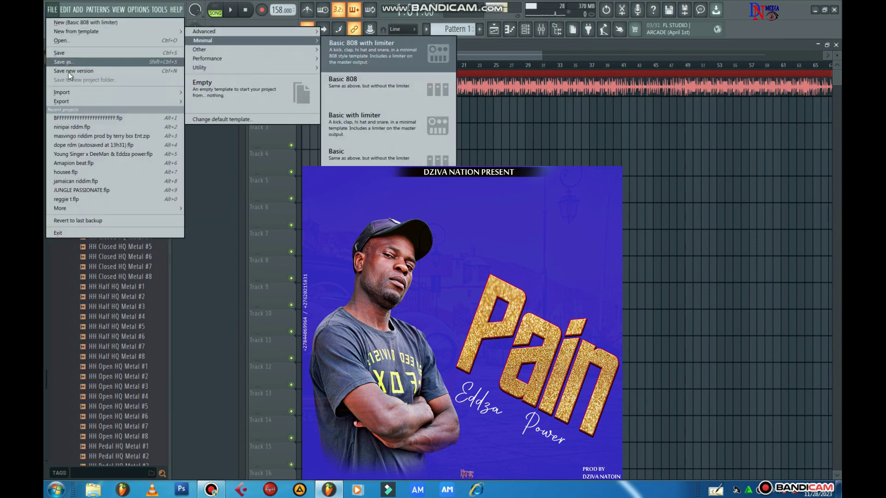
pyautogui.moveTo(82, 103)
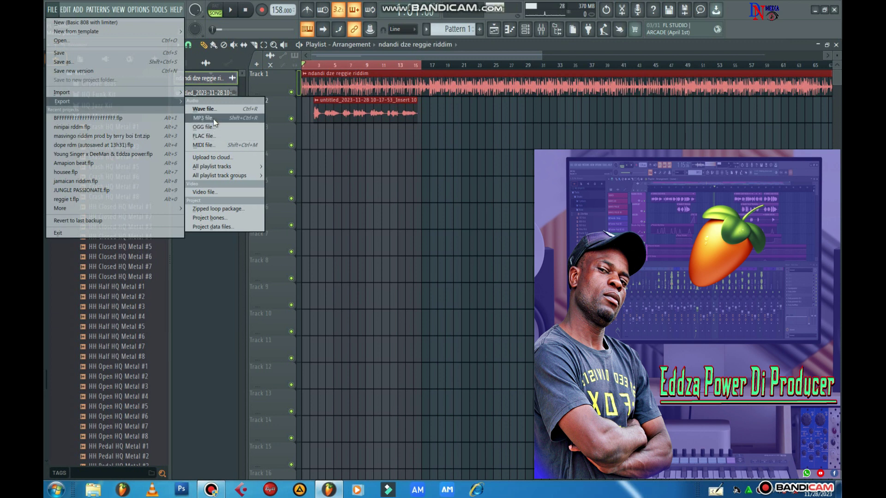
pyautogui.click(214, 118)
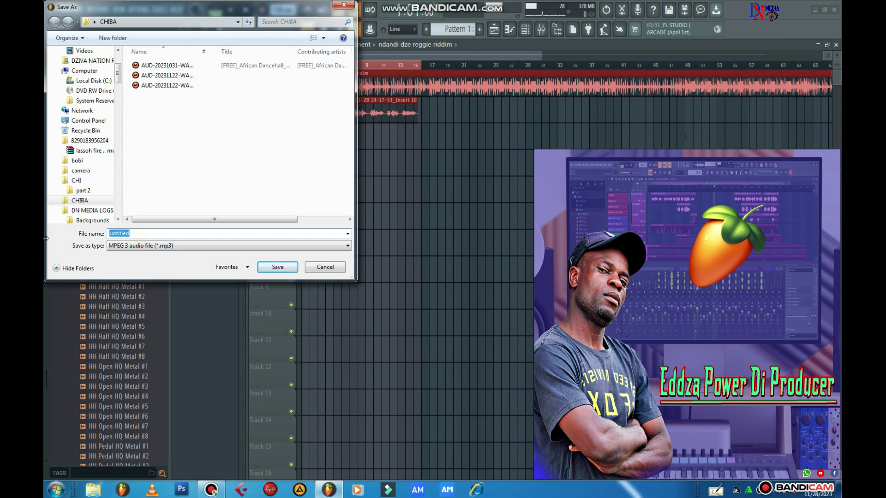
pyautogui.write('eddza power')
pyautogui.click(286, 271)
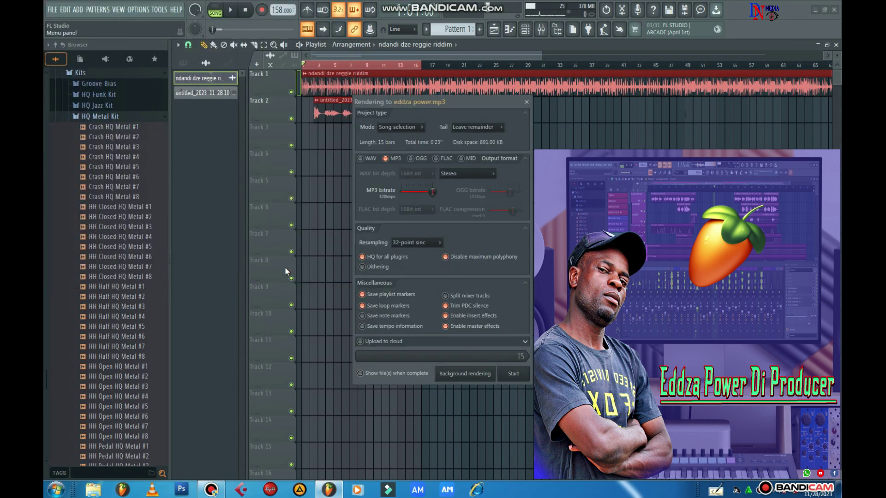